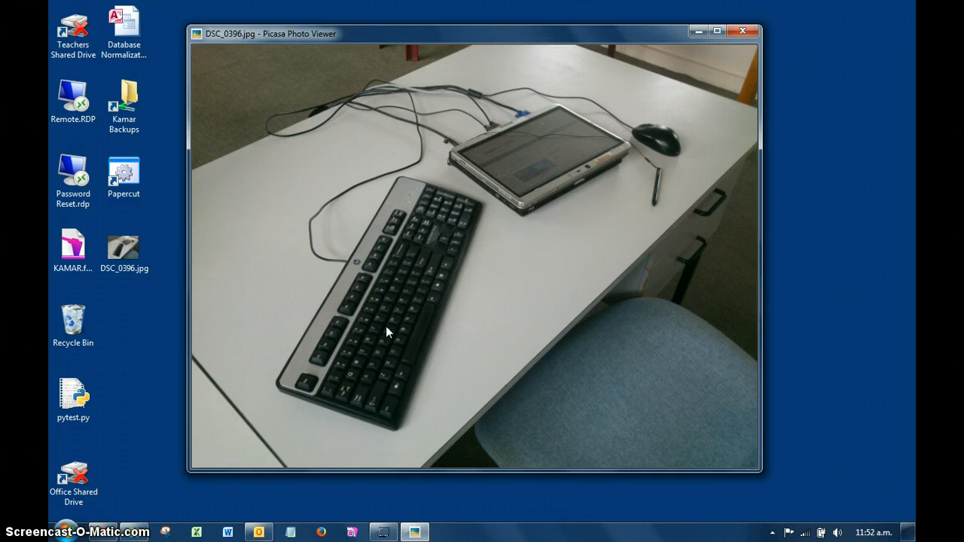
- Switch to Chrome and open the Submission for Formative marking assignment in the 11COM course
left_click(485, 319)
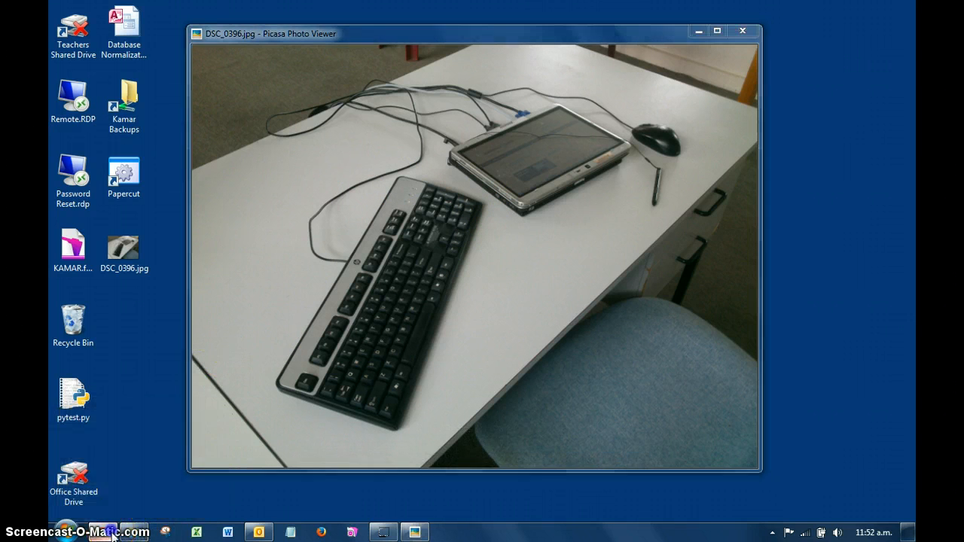
left_click(136, 532)
left_click(195, 9)
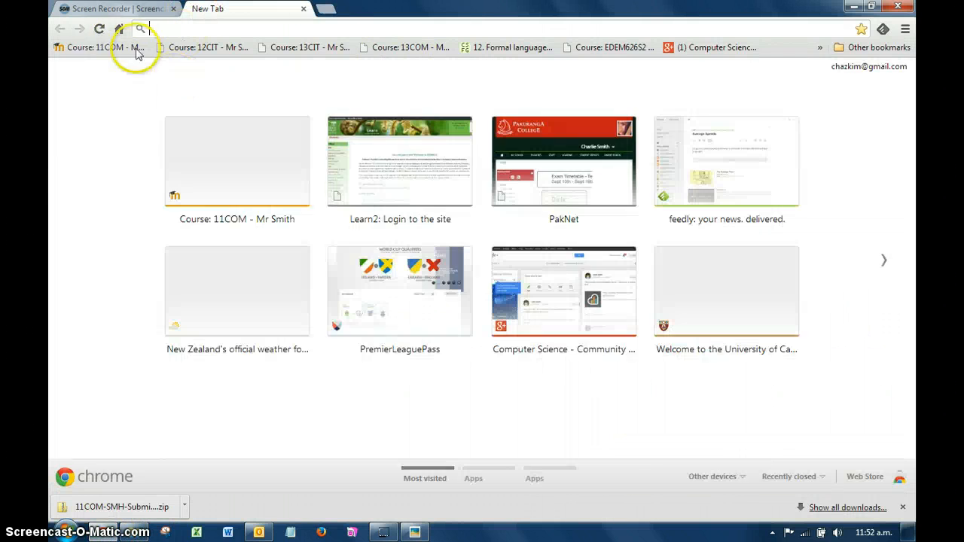
left_click(98, 47)
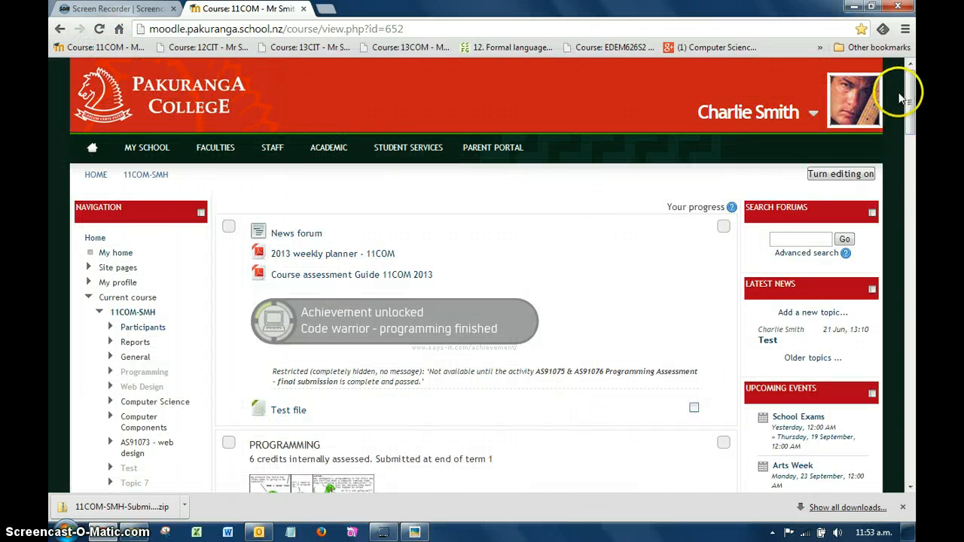
left_click_drag(908, 90, 912, 341)
left_click(288, 213)
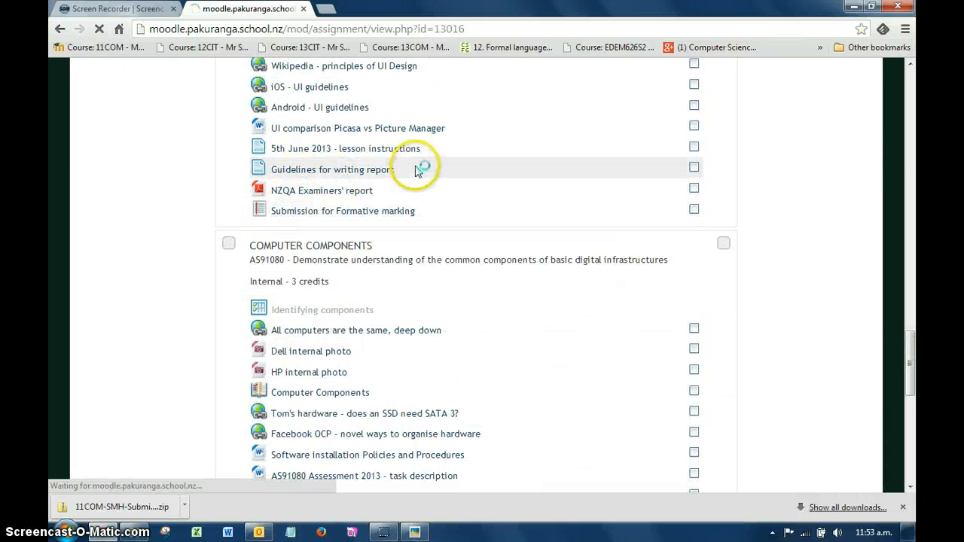
- View the submitted assignments and download them all as a zip to the Data (D:) drive
mouse_move(426, 150)
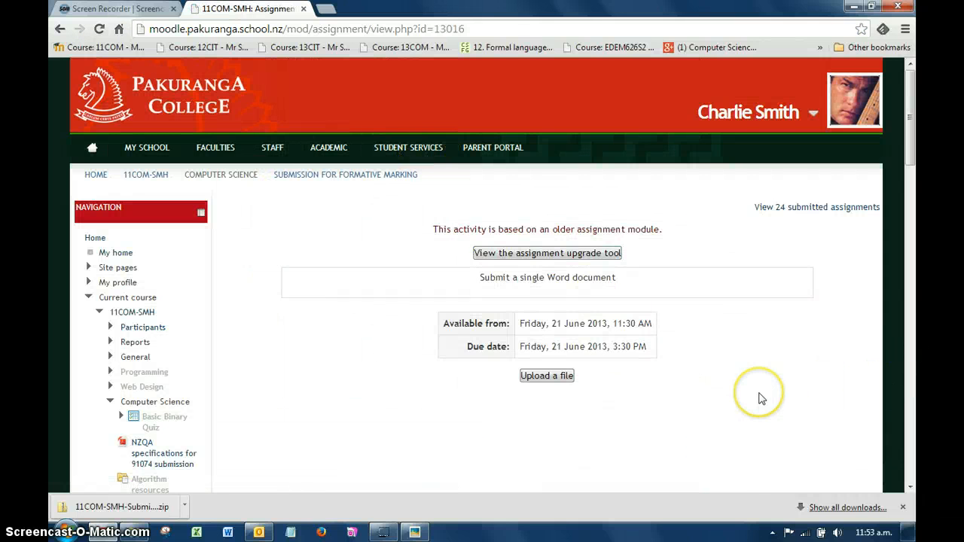
left_click(783, 208)
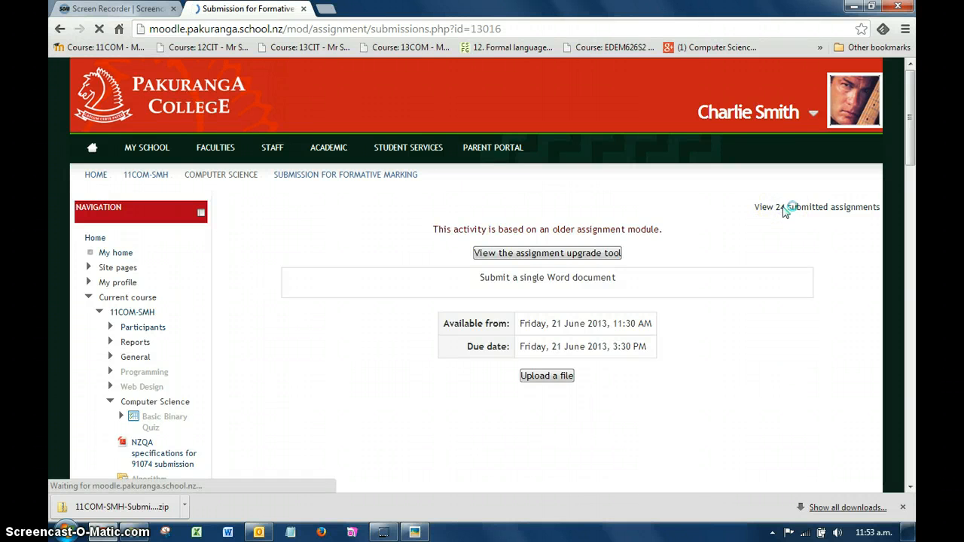
scroll(762, 297, "down", 2)
scroll(762, 298, "up", 2)
left_click(780, 300)
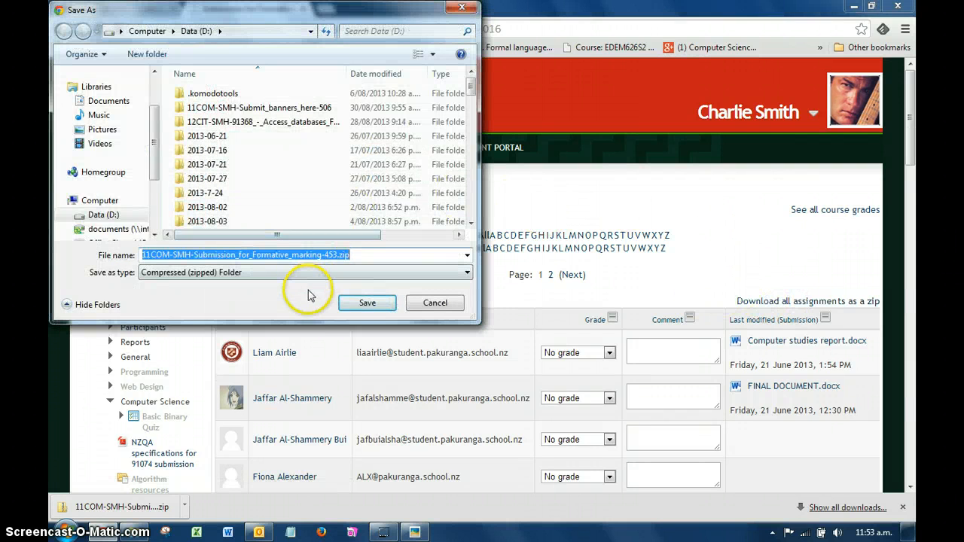
left_click(367, 309)
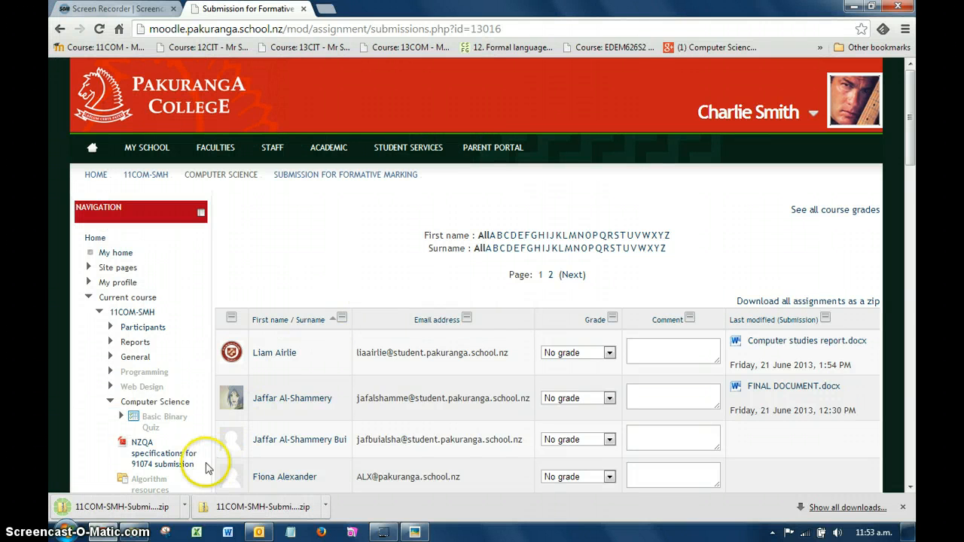
- Show the downloaded zip in its folder and extract it to D:\11COM-SMH-Submission_for_Formative_marking-453
left_click(184, 507)
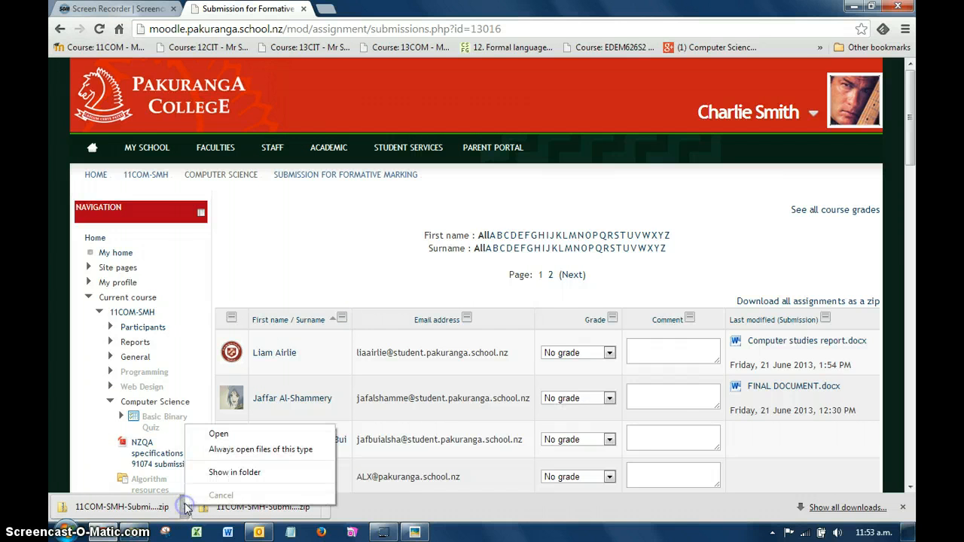
left_click(218, 463)
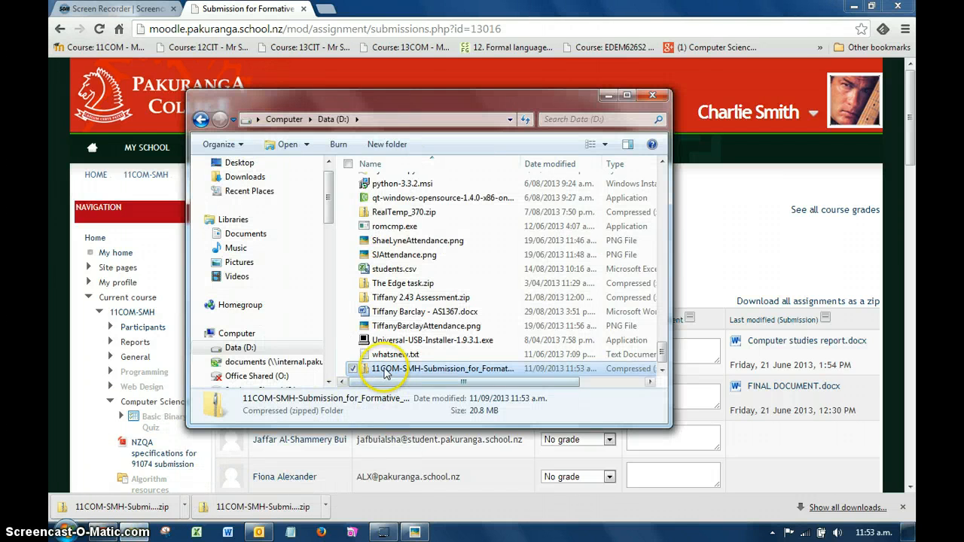
right_click(384, 369)
left_click(334, 168)
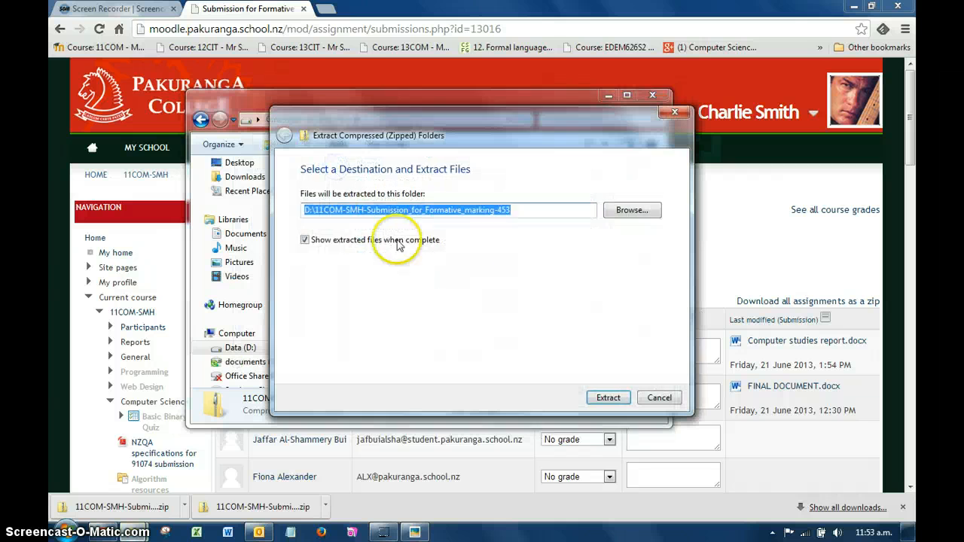
left_click(606, 398)
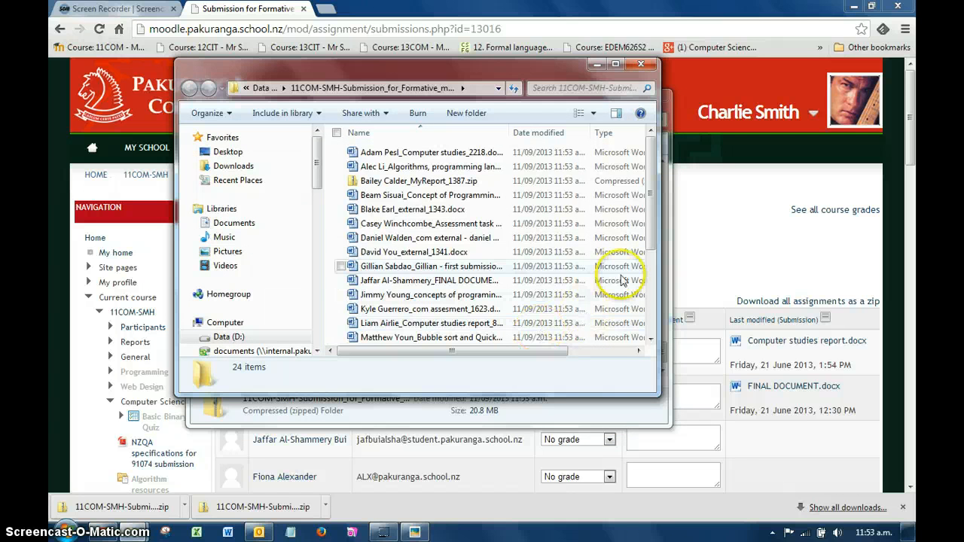
- Open the student's Concepts of Programming Languages (1)_1543.docx from the extracted files and maximize the document window
left_click_drag(649, 227, 652, 284)
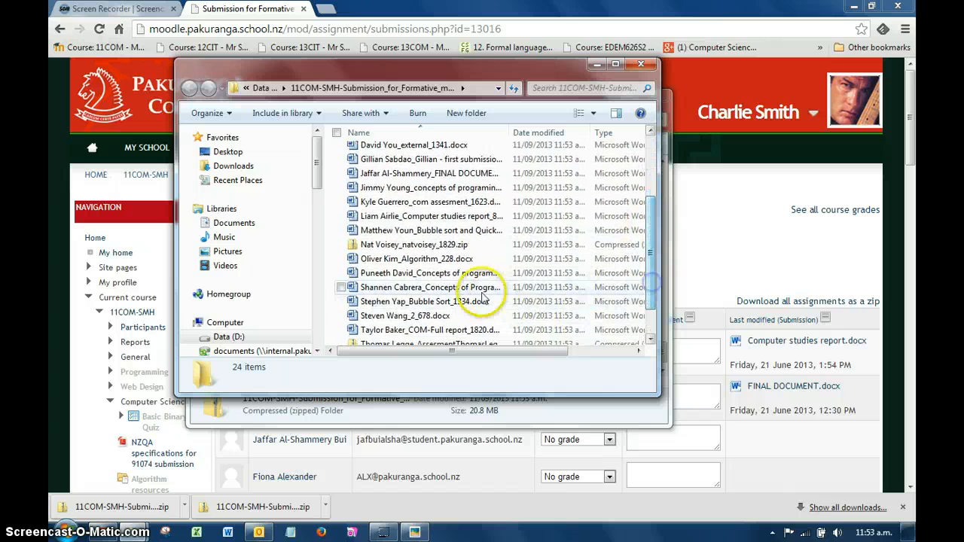
double_click(422, 291)
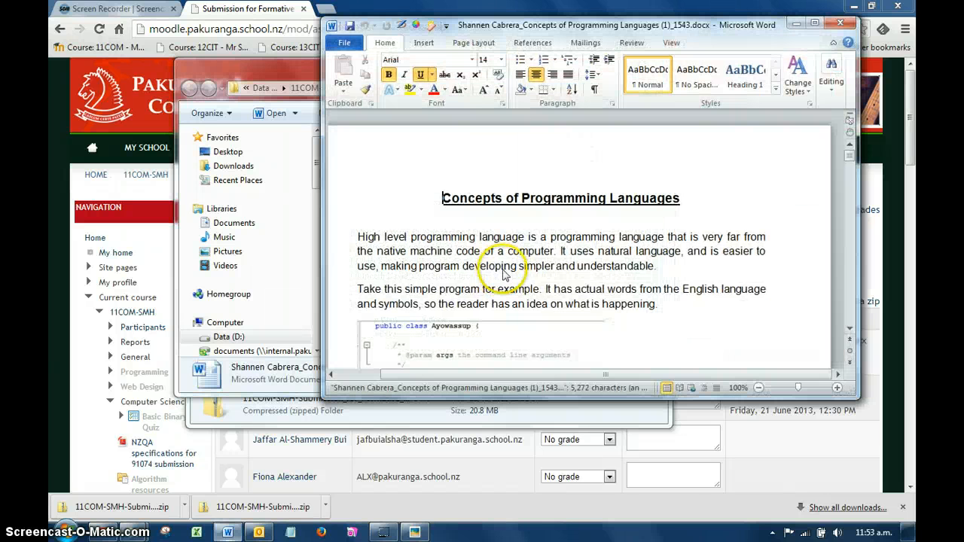
double_click(636, 26)
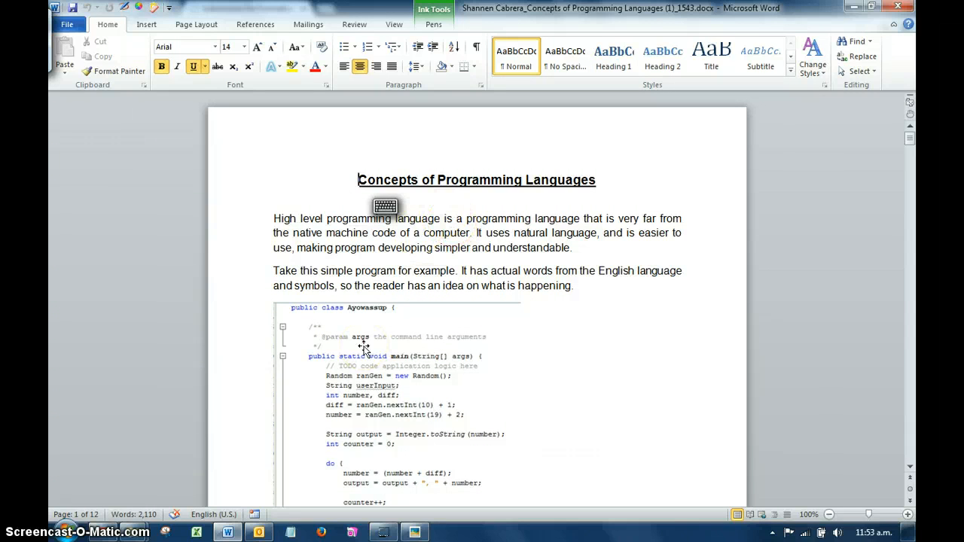
- Display the ink pens, try the thin red pen, and select the thin black pen
left_click(435, 24)
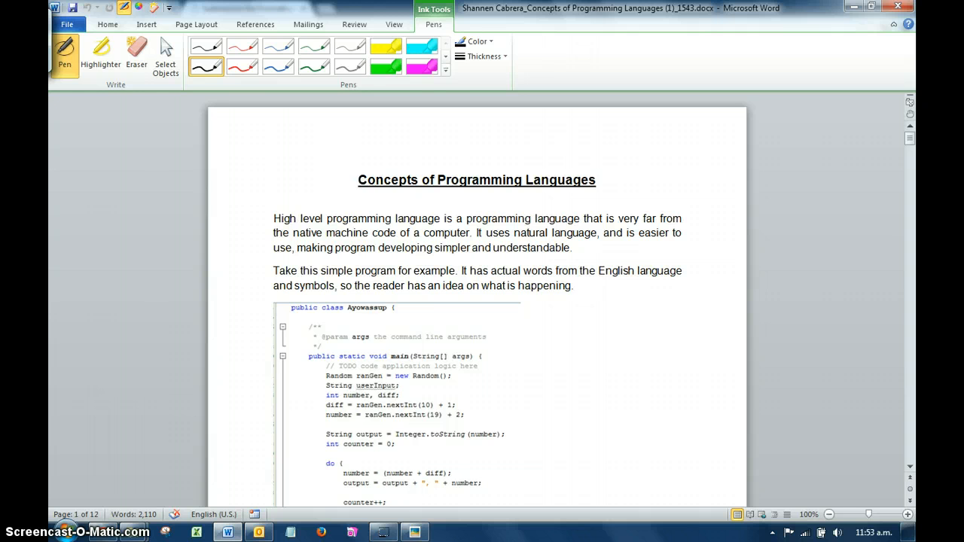
left_click(245, 45)
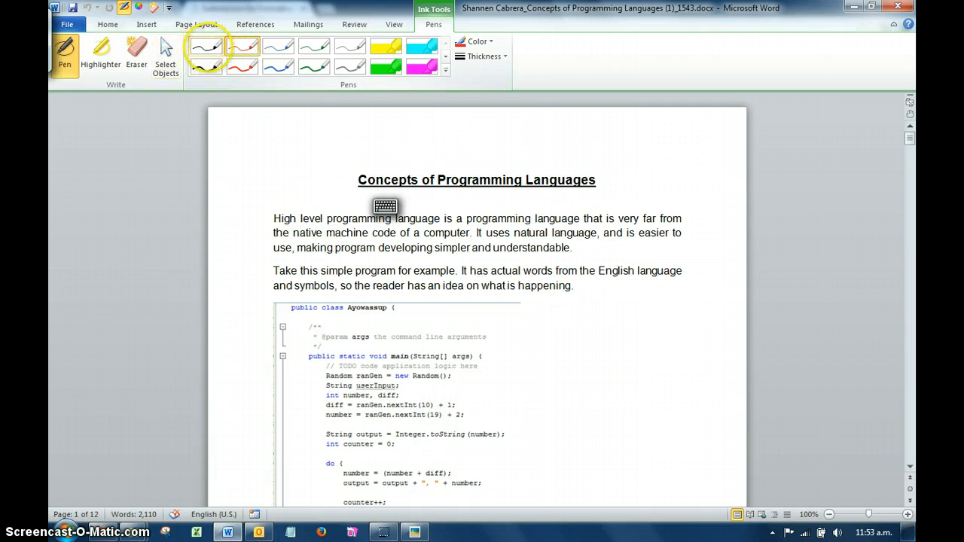
left_click(206, 46)
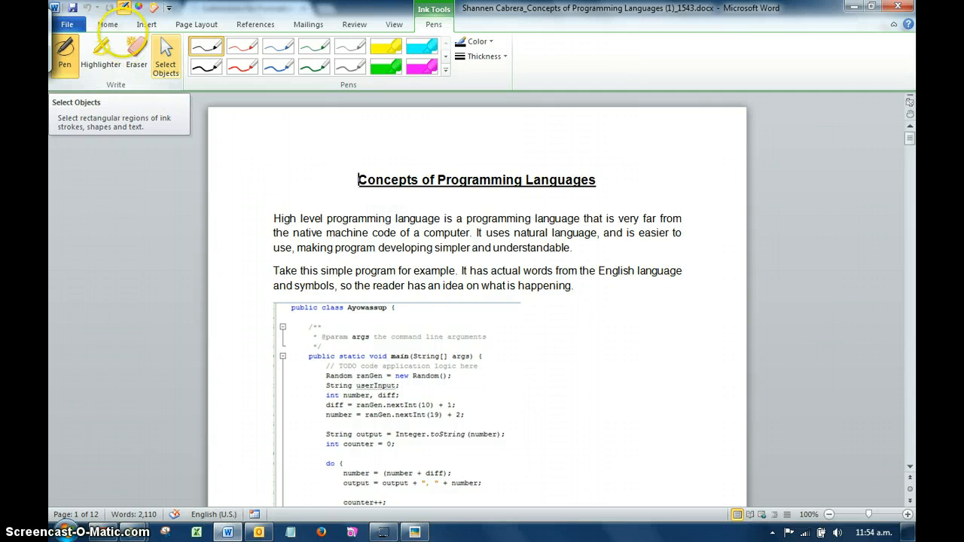
- Review the Quick Access Toolbar customization settings and close them without making changes
left_click(170, 8)
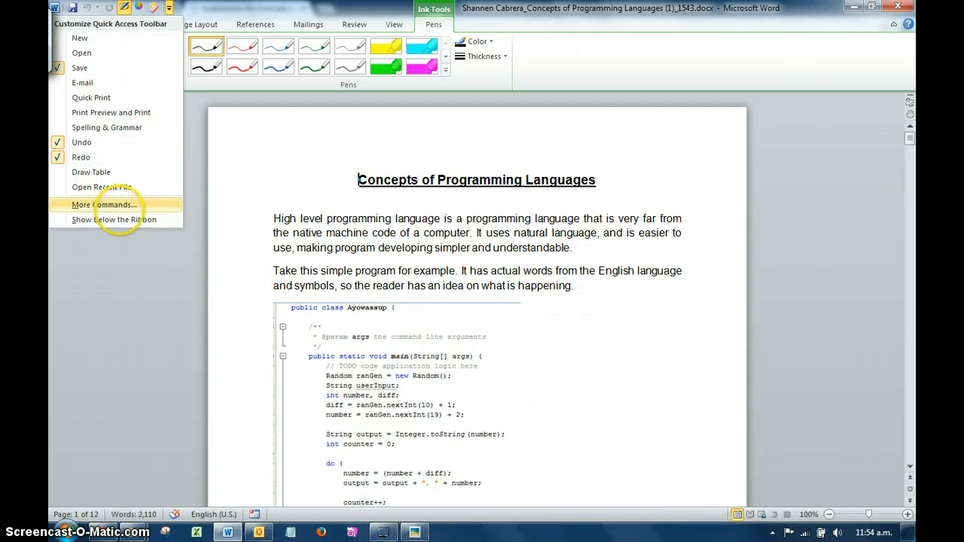
left_click(102, 204)
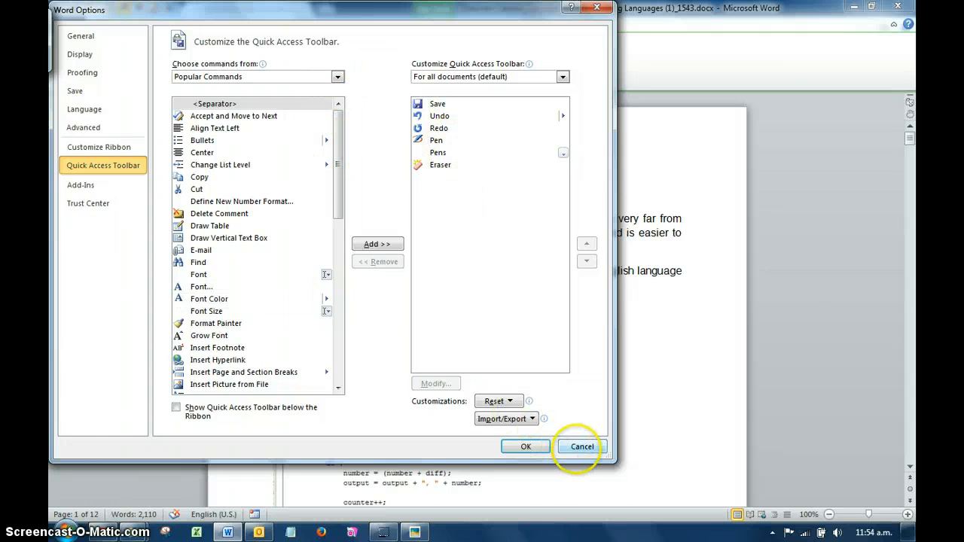
left_click(581, 446)
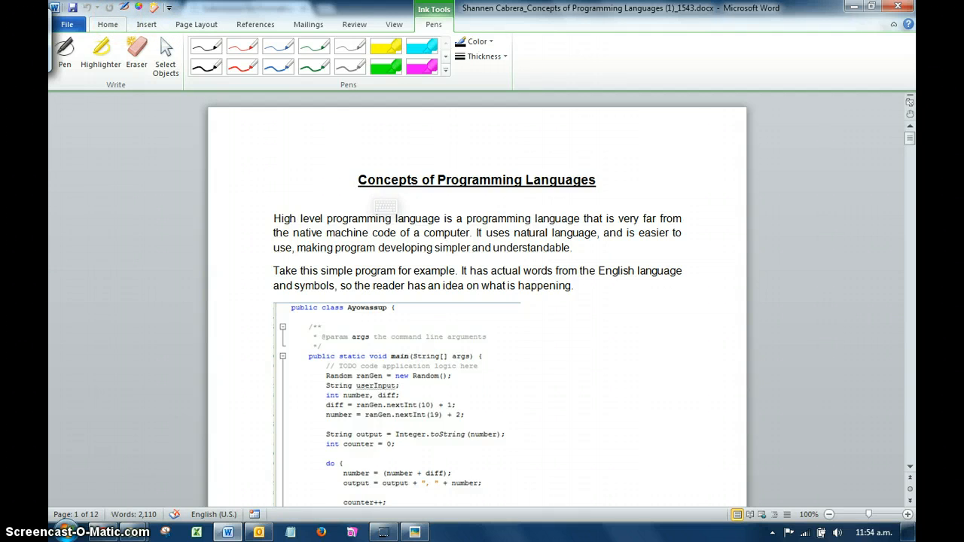
- Handwrite "This paragraph is interesting" with the thin black pen beside the code image on page 1
left_click(208, 47)
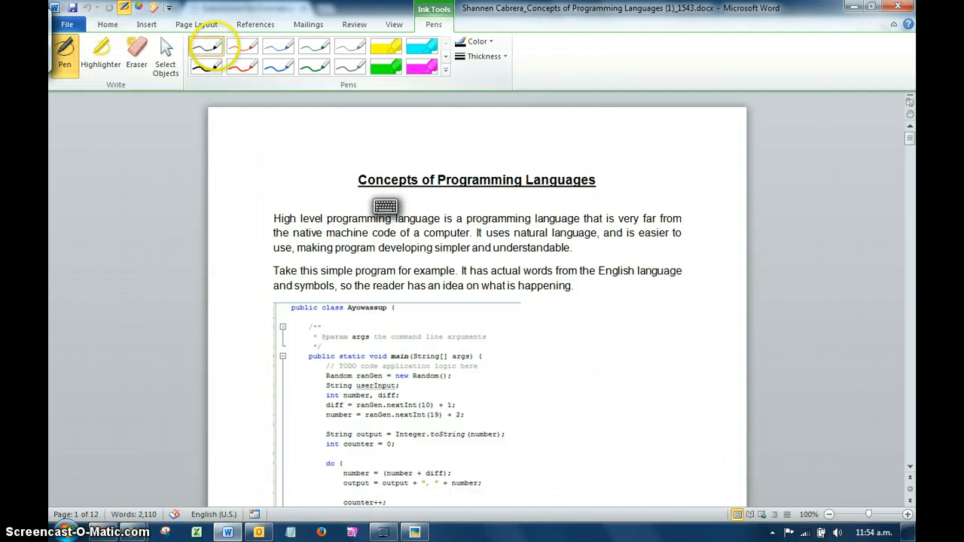
mouse_move(565, 295)
left_mouse_down()
mouse_move(565, 311)
mouse_move(573, 294)
mouse_move(592, 309)
mouse_move(641, 310)
mouse_move(662, 322)
mouse_move(675, 308)
mouse_move(719, 315)
left_mouse_up()
mouse_move(558, 328)
left_mouse_down()
mouse_move(557, 339)
mouse_move(665, 338)
left_mouse_up()
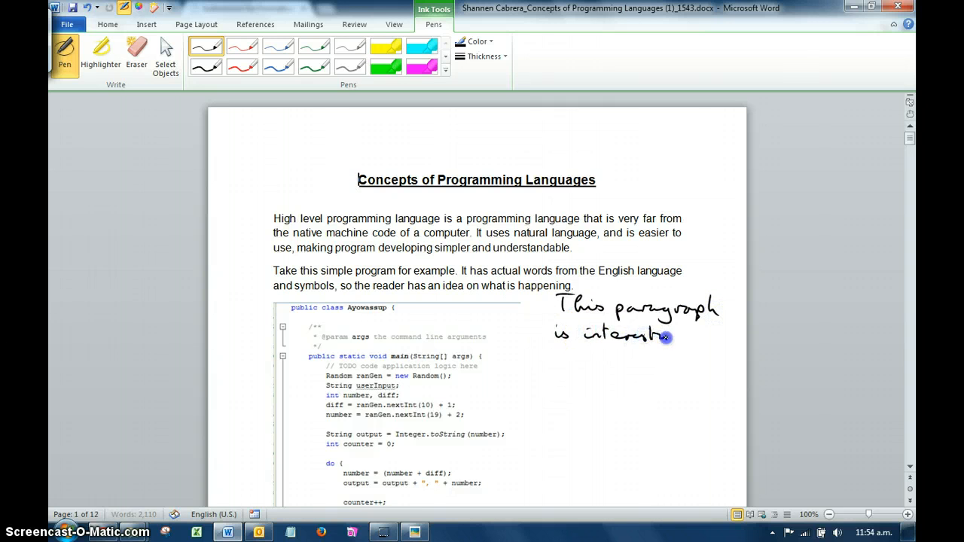
- Save the annotated document as a new copy with " - updated" appended to its file name
left_click_drag(909, 137, 909, 455)
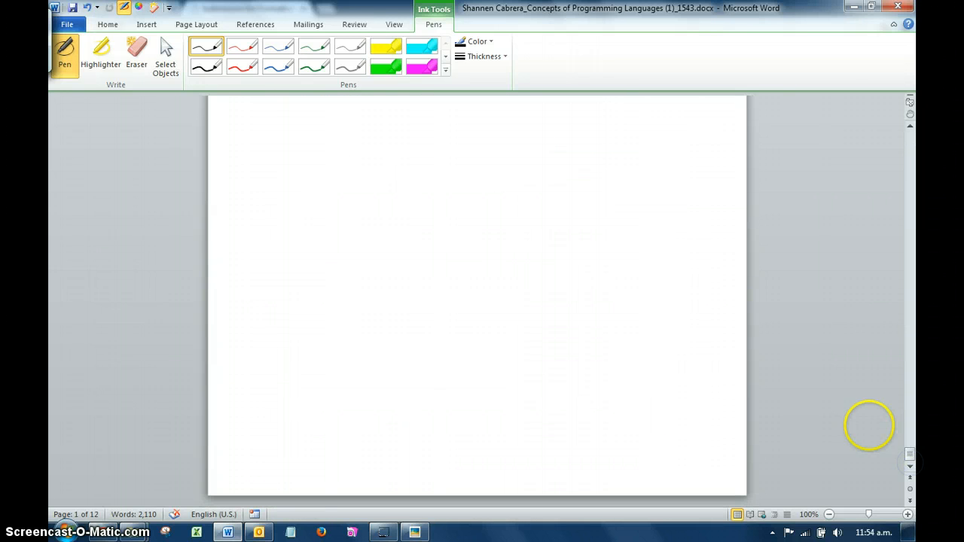
left_click(68, 24)
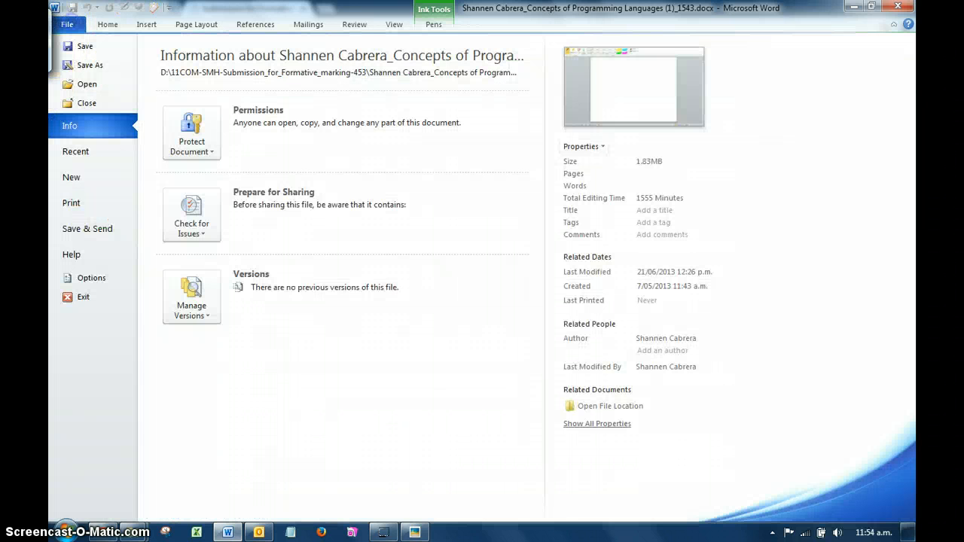
left_click(90, 65)
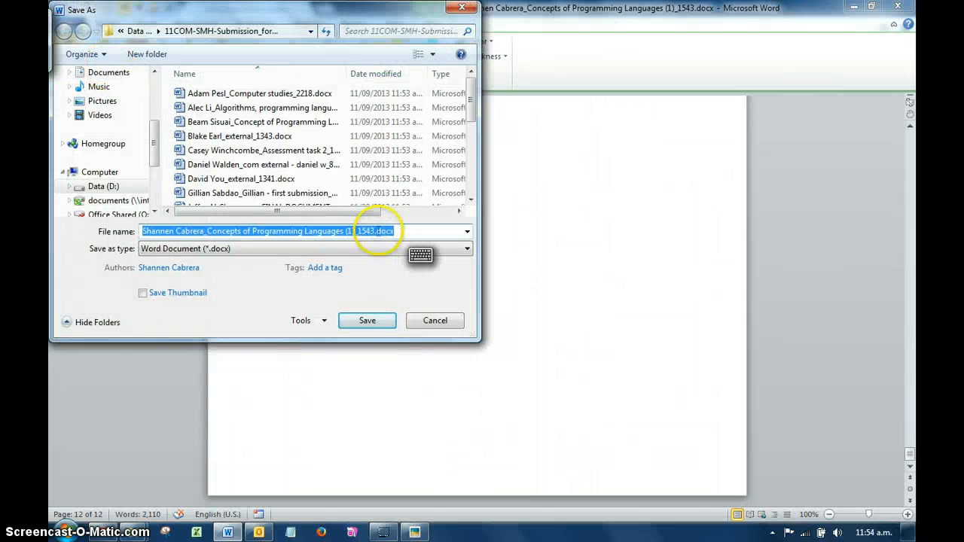
left_click(374, 230)
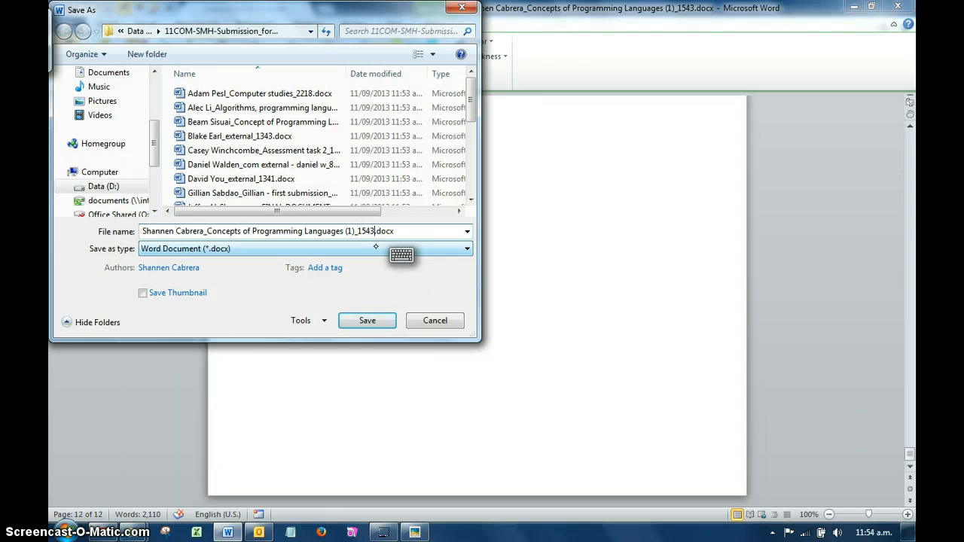
type("-")
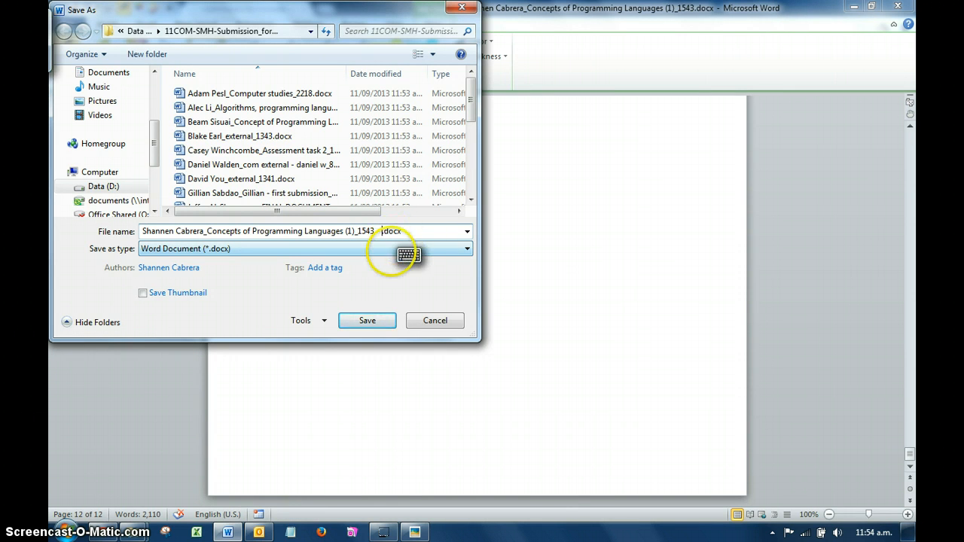
type("-")
left_click(408, 256)
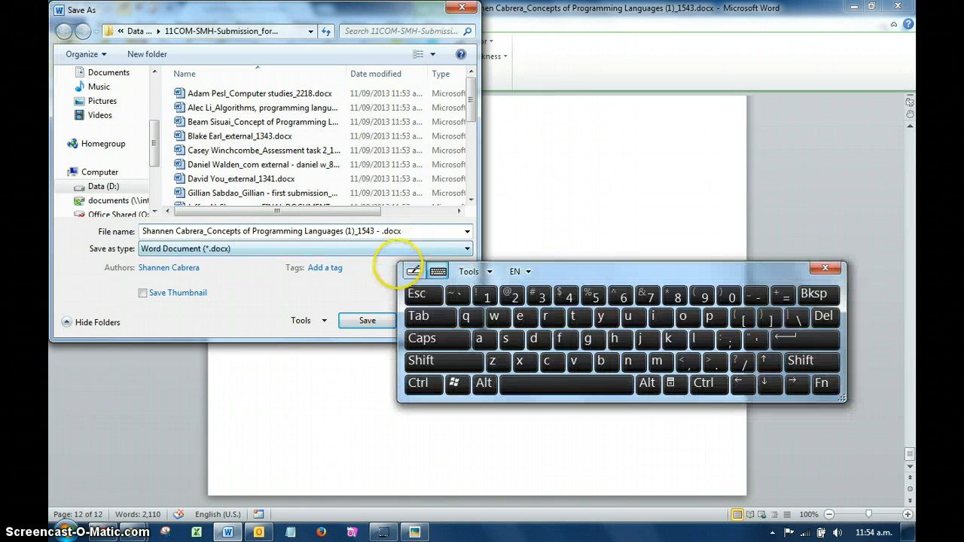
left_click(627, 316)
left_click(708, 316)
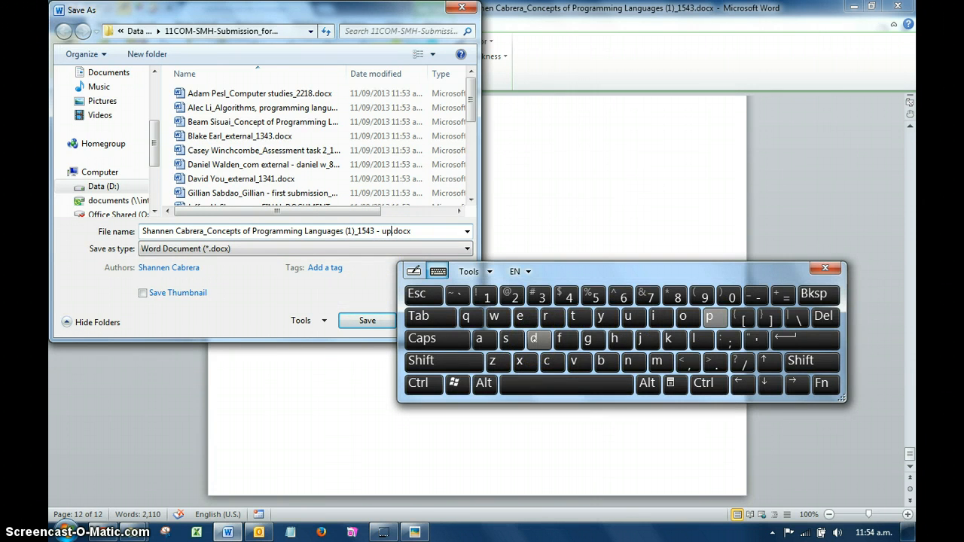
left_click(534, 339)
left_click(481, 339)
left_click(576, 317)
left_click(521, 317)
left_click(529, 338)
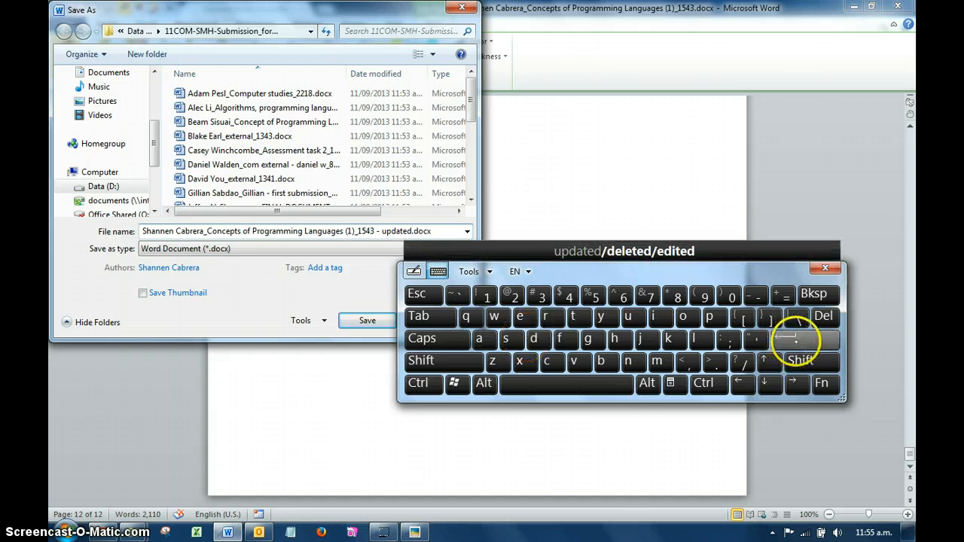
left_click(794, 338)
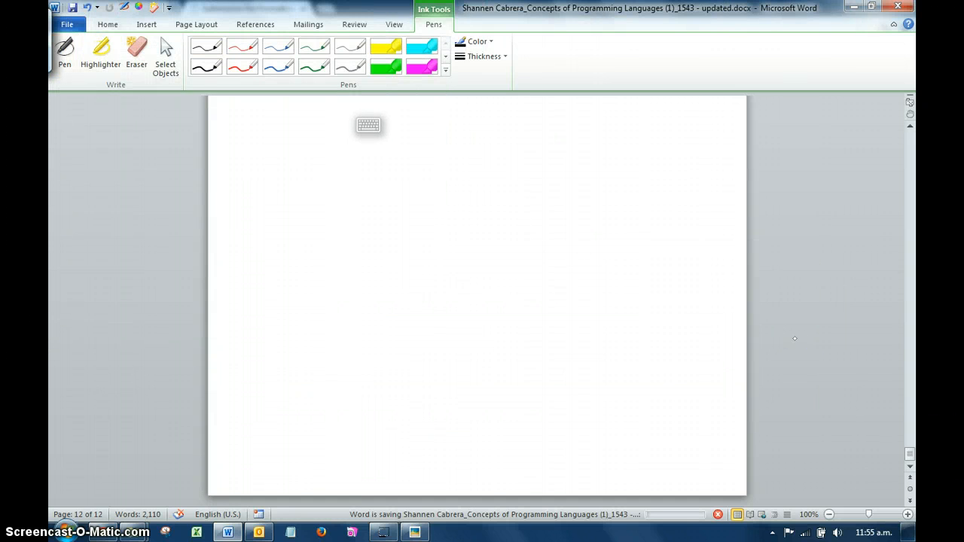
- Switch to the File Explorer window showing the downloaded student submissions folder
left_click(131, 531)
left_click(271, 463)
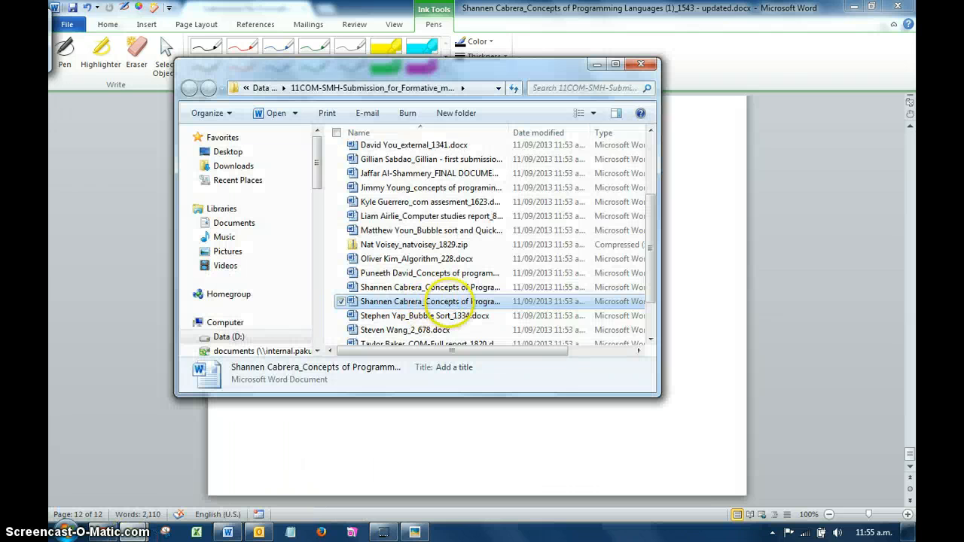
right_click(450, 303)
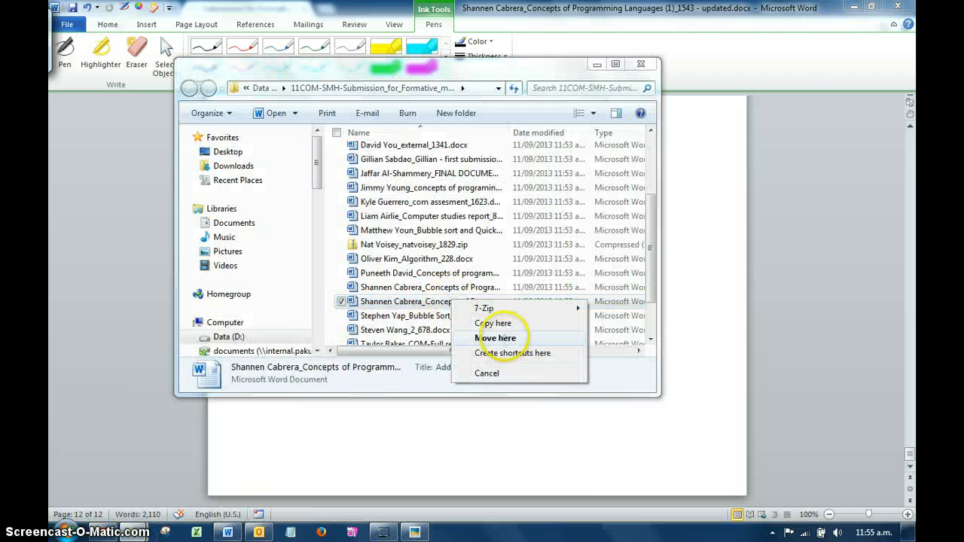
left_click(393, 304)
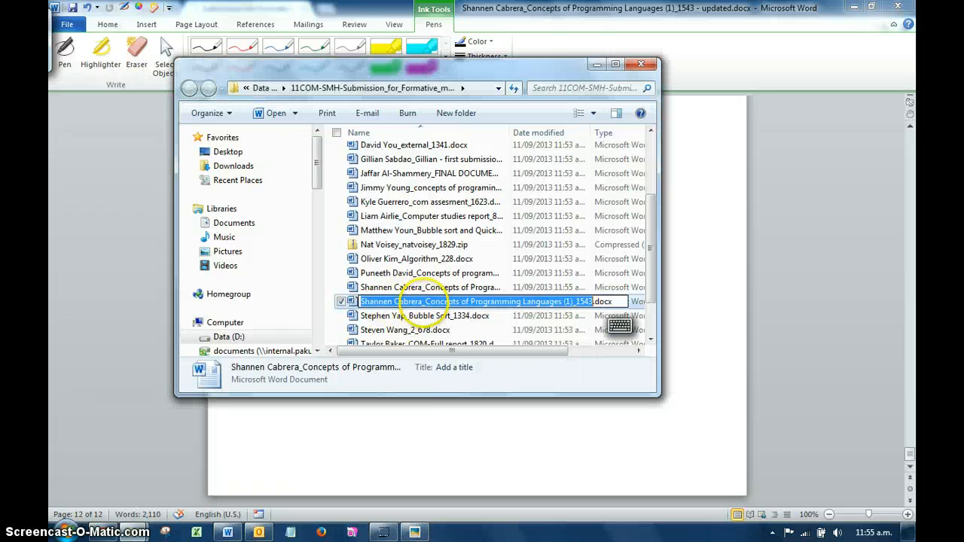
left_click(424, 303)
left_click(456, 328)
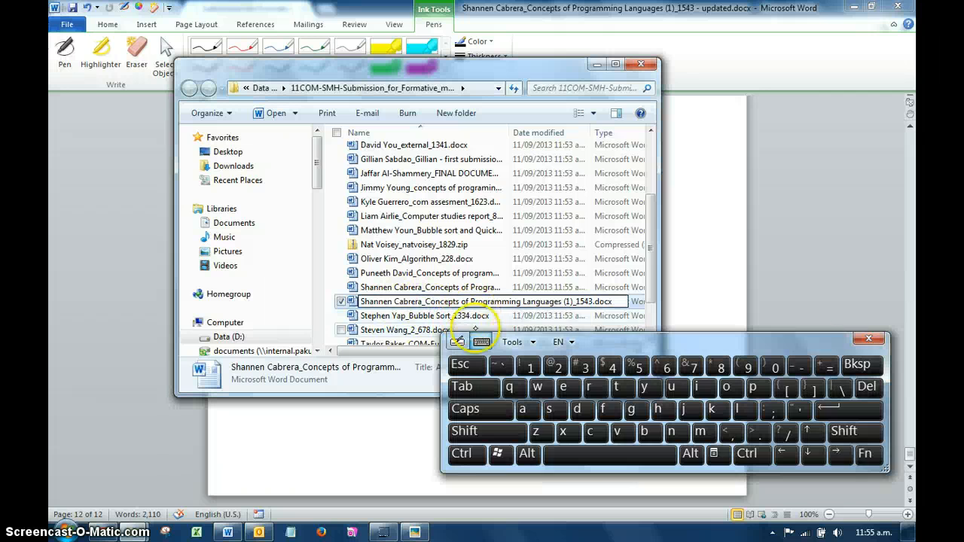
left_click(868, 339)
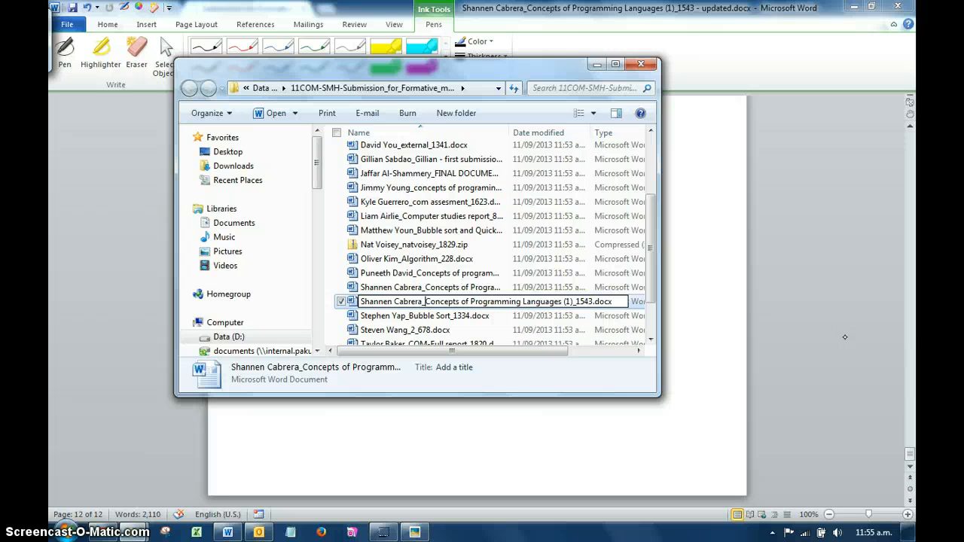
key("Escape")
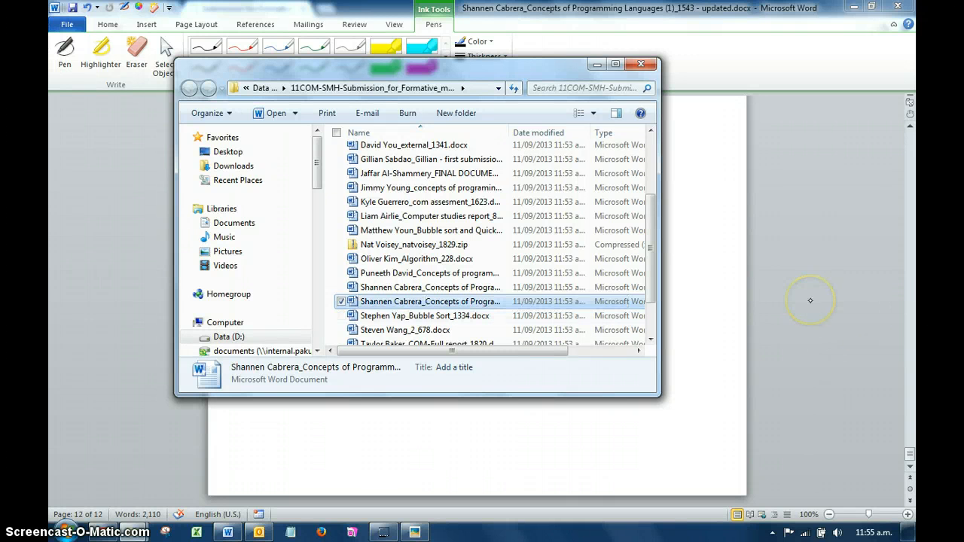
- Send the student's original "Concepts of Programming Languages (1)_1543.docx" file to a mail recipient and address the message to that student
right_click(405, 302)
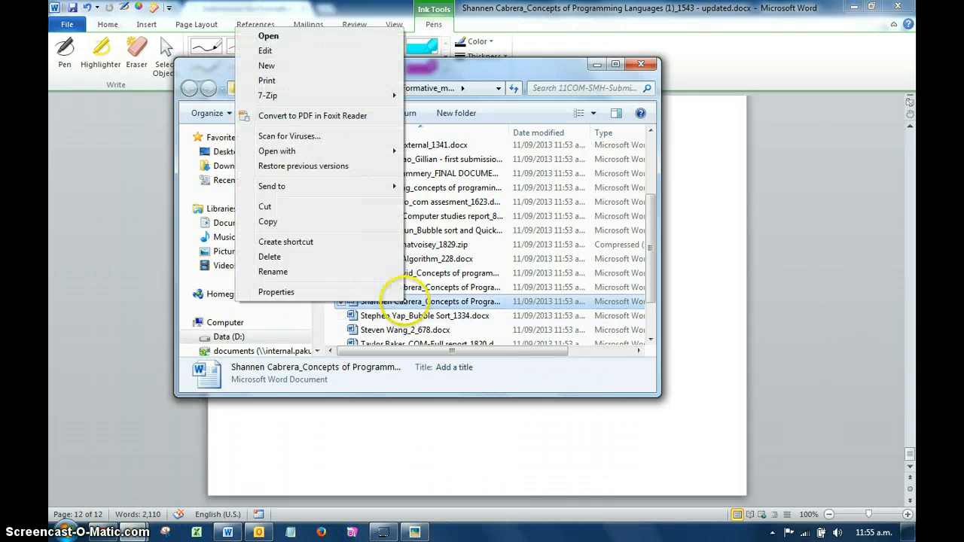
mouse_move(340, 194)
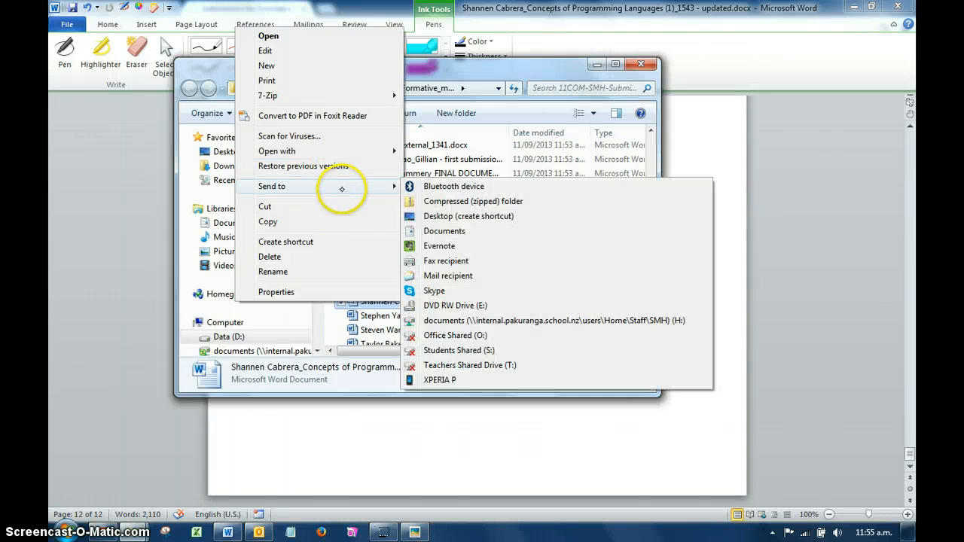
left_click(450, 215)
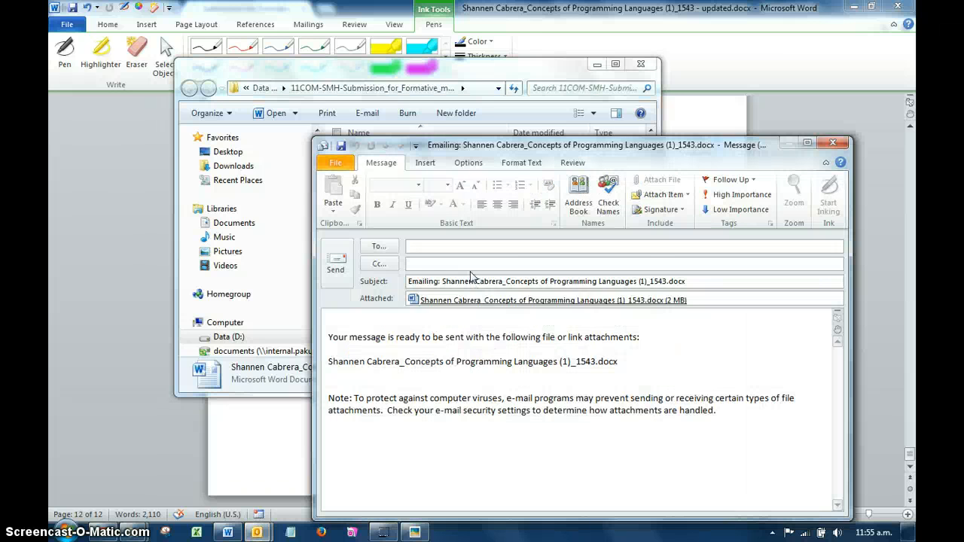
type("sha")
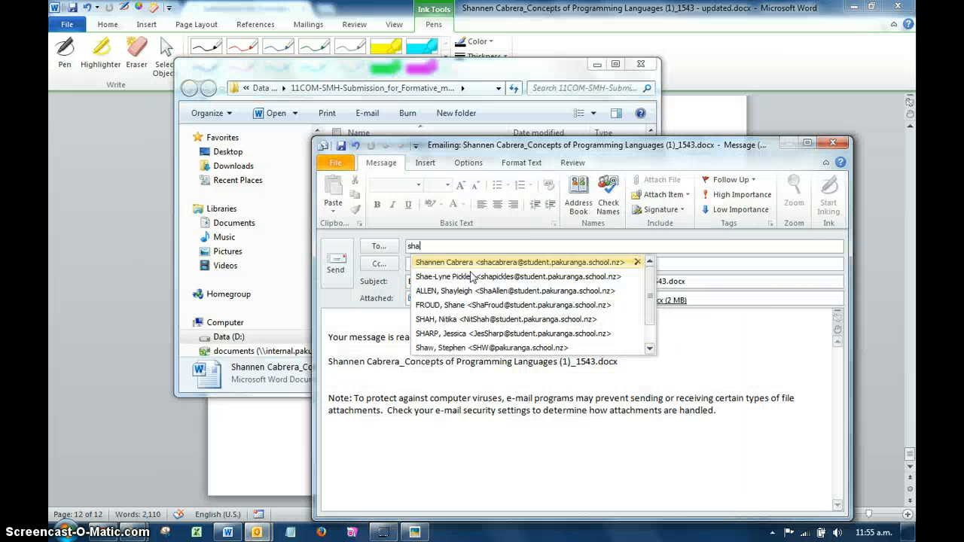
key("Return")
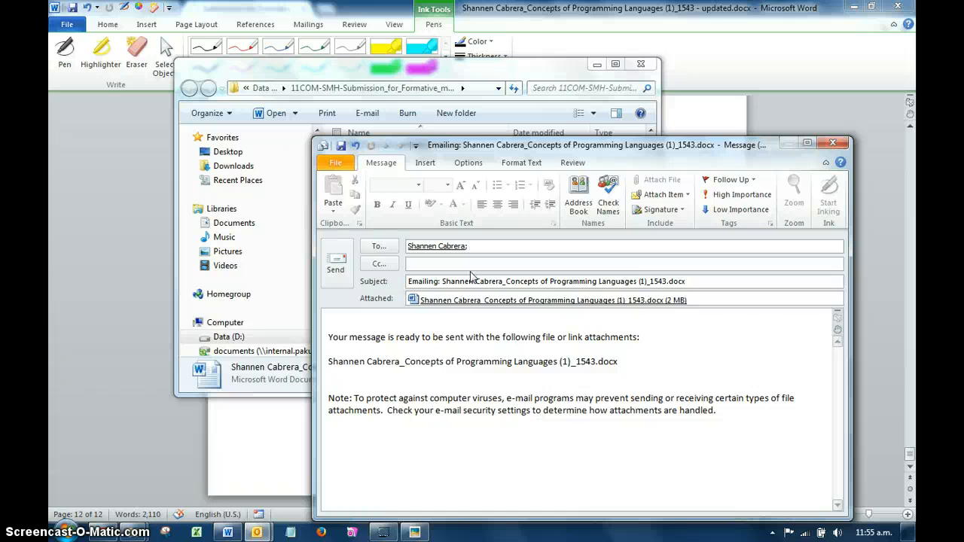